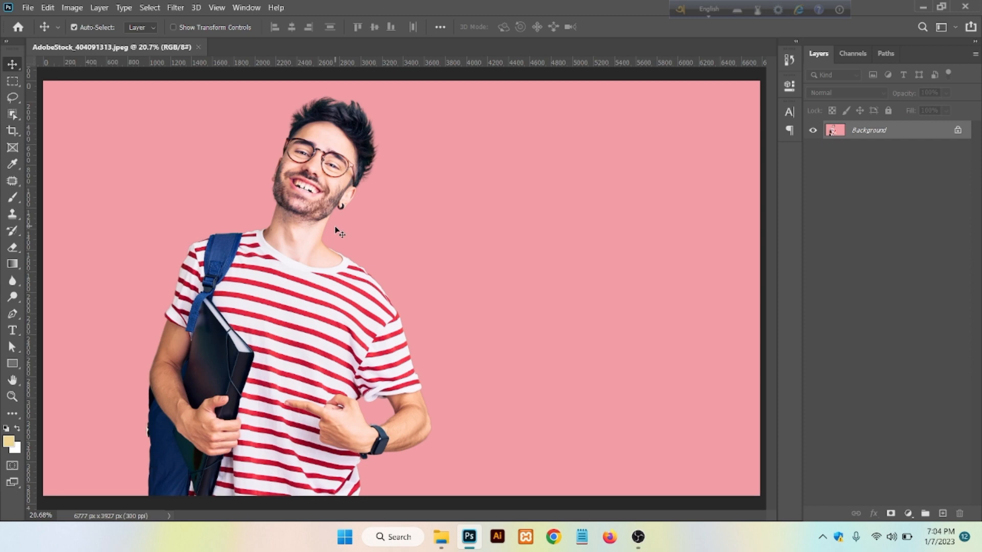
Duplicate the Background layer and hide the original Background layer
{"action": "key", "text": "ctrl+j"}
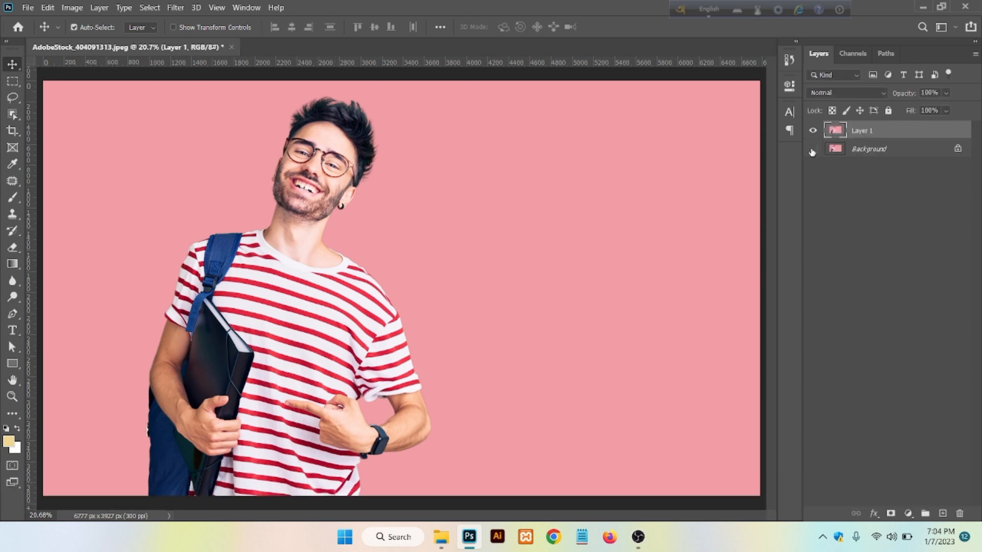
{"action": "key", "text": "space"}
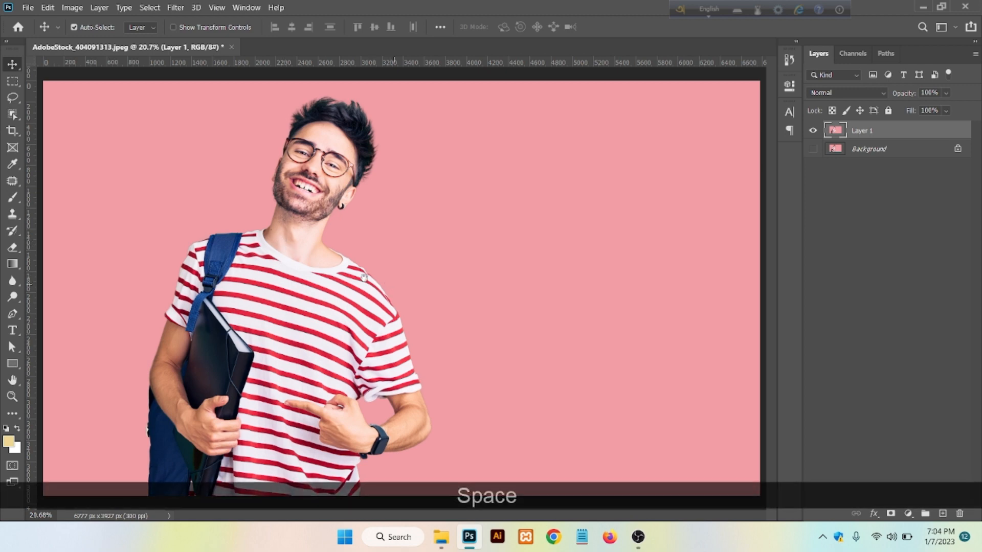
Select the whole figure of the man on Layer 1 with the Object Selection tool in Rectangle mode
{"action": "key", "text": "space"}
{"action": "scroll", "coordinate": [293, 216], "scroll_direction": "up", "scroll_amount": 4}
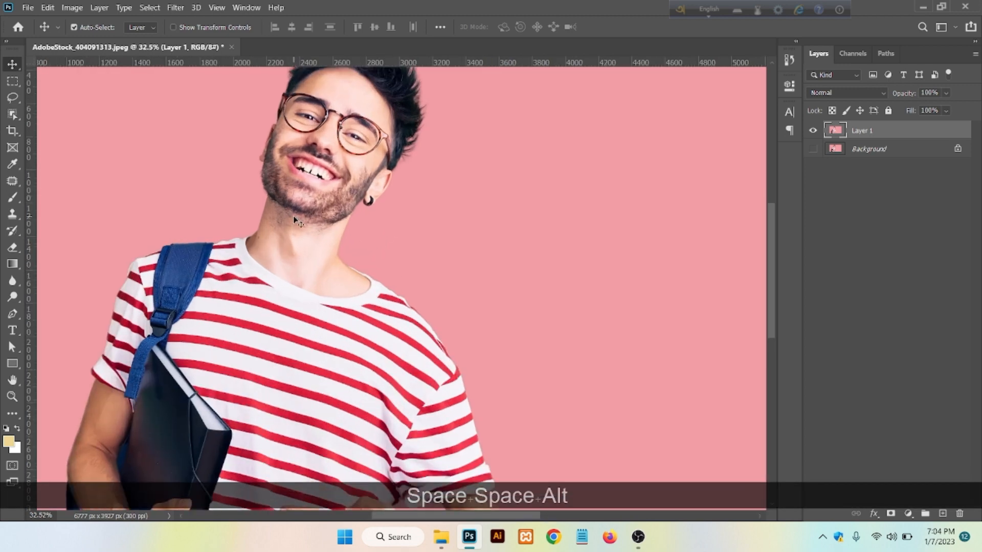
{"action": "scroll", "coordinate": [293, 216], "scroll_direction": "down", "scroll_amount": 3}
{"action": "scroll", "coordinate": [294, 219], "scroll_direction": "down", "scroll_amount": 1}
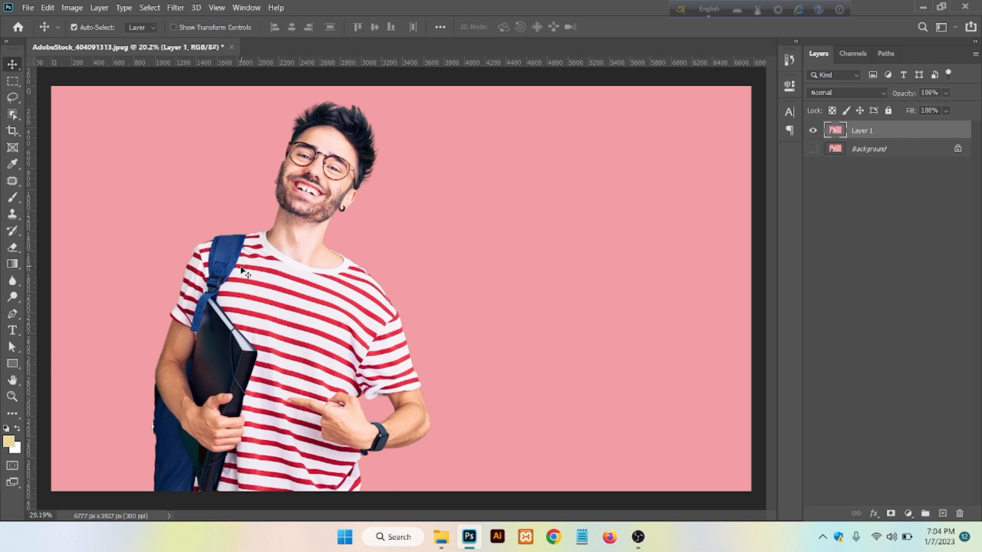
{"action": "scroll", "coordinate": [289, 207], "scroll_direction": "up", "scroll_amount": 5, "text": "alt"}
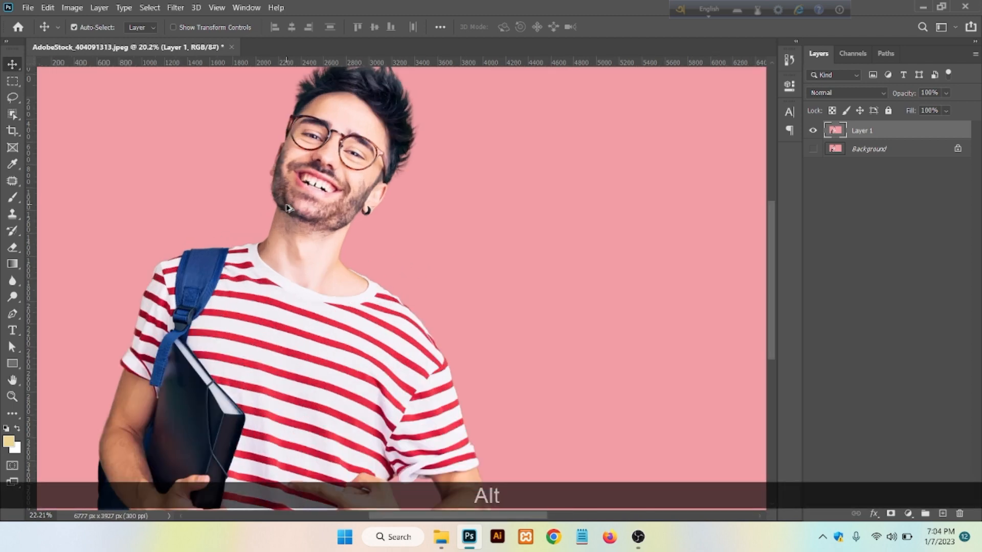
{"action": "left_click_drag", "start_coordinate": [359, 130], "coordinate": [339, 257]}
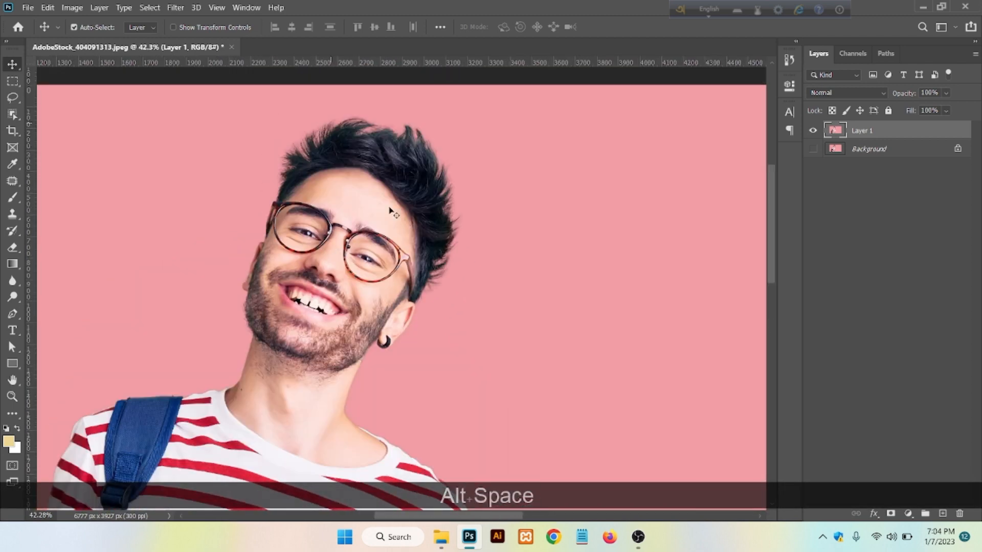
{"action": "scroll", "coordinate": [256, 281], "scroll_direction": "down", "scroll_amount": 3, "text": "alt"}
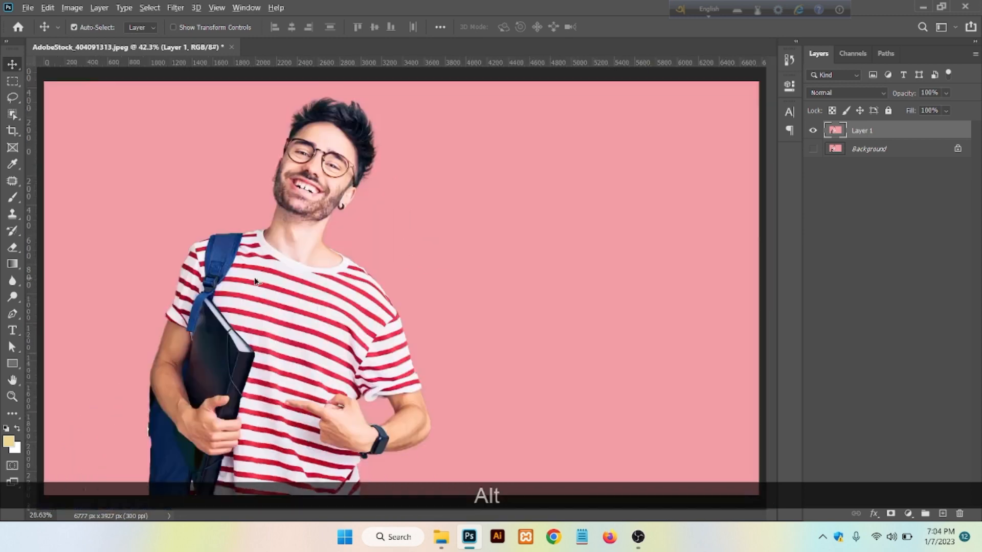
{"action": "scroll", "coordinate": [255, 281], "scroll_direction": "down", "scroll_amount": 3, "text": "alt"}
{"action": "left_click", "coordinate": [11, 115]}
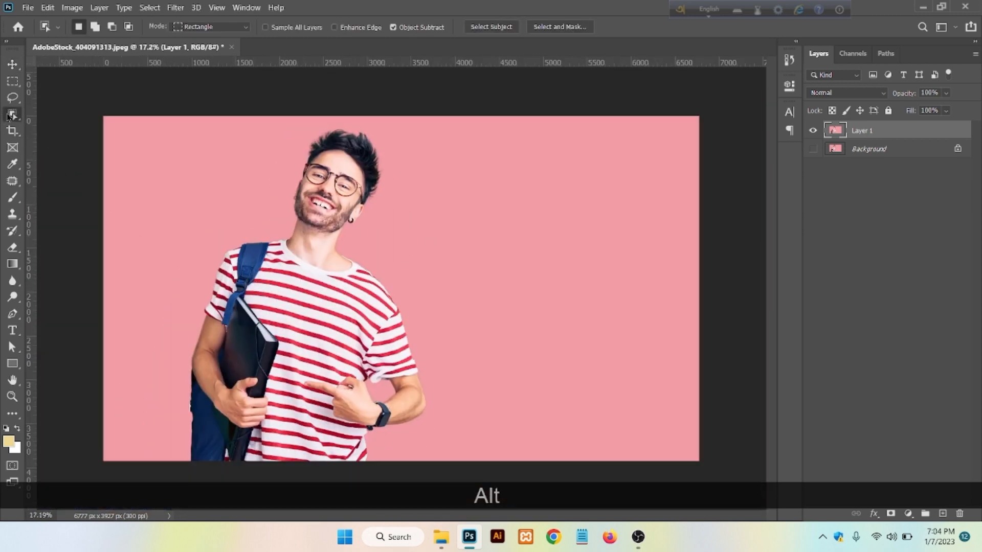
{"action": "left_click_drag", "start_coordinate": [135, 113], "coordinate": [441, 469]}
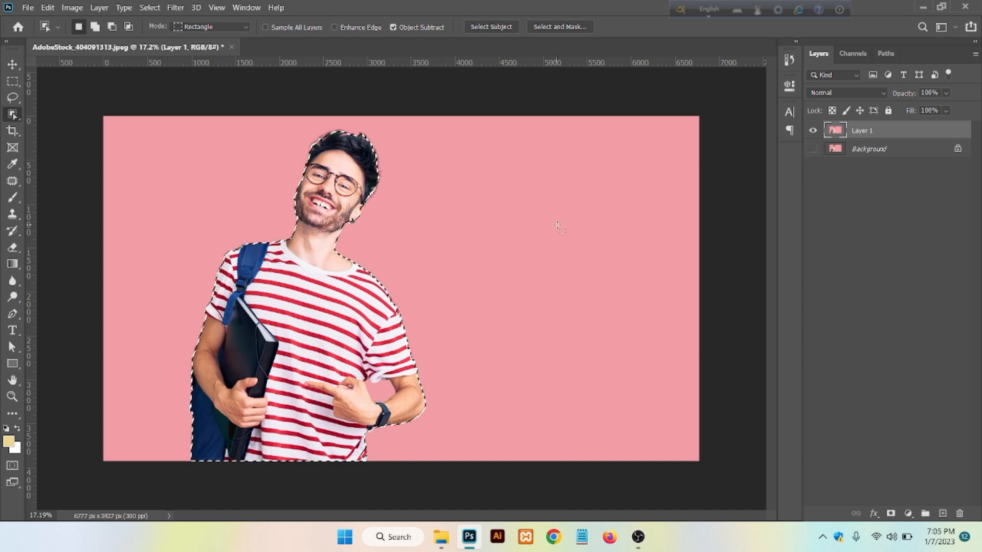
Add the stray hair along the crown to the selection with the Quick Selection tool at brush size 35
{"action": "scroll", "coordinate": [315, 224], "scroll_direction": "up", "scroll_amount": 5}
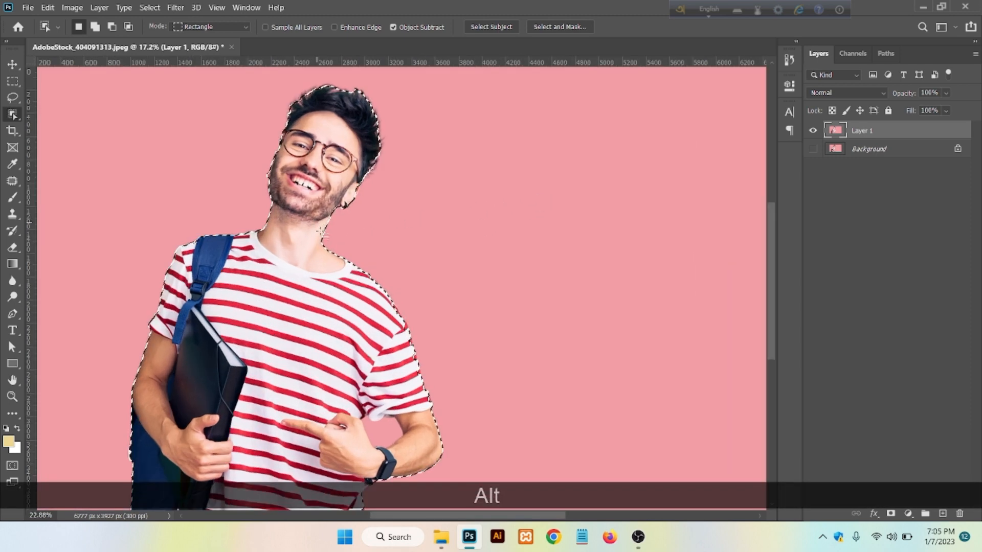
{"action": "left_click_drag", "start_coordinate": [305, 191], "coordinate": [355, 433]}
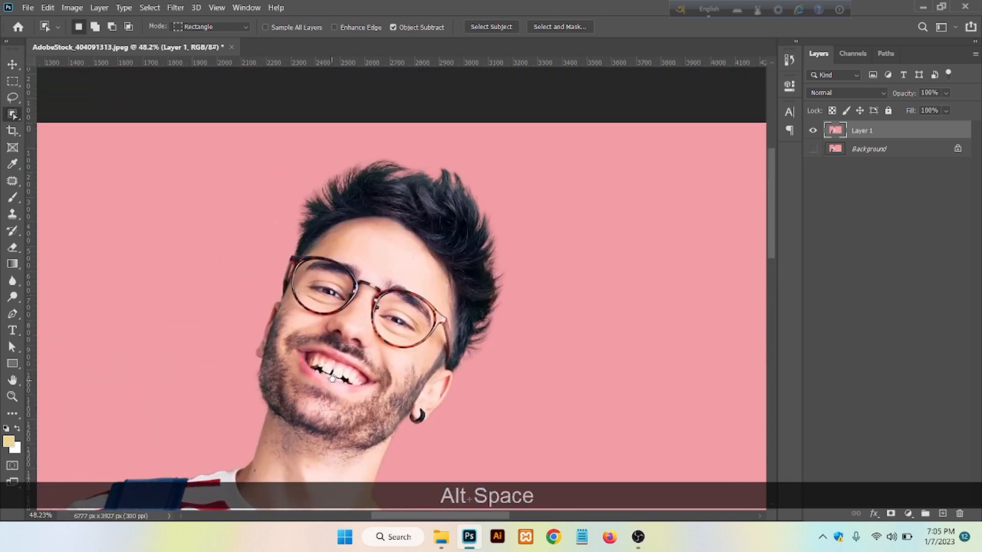
{"action": "right_click", "coordinate": [19, 116]}
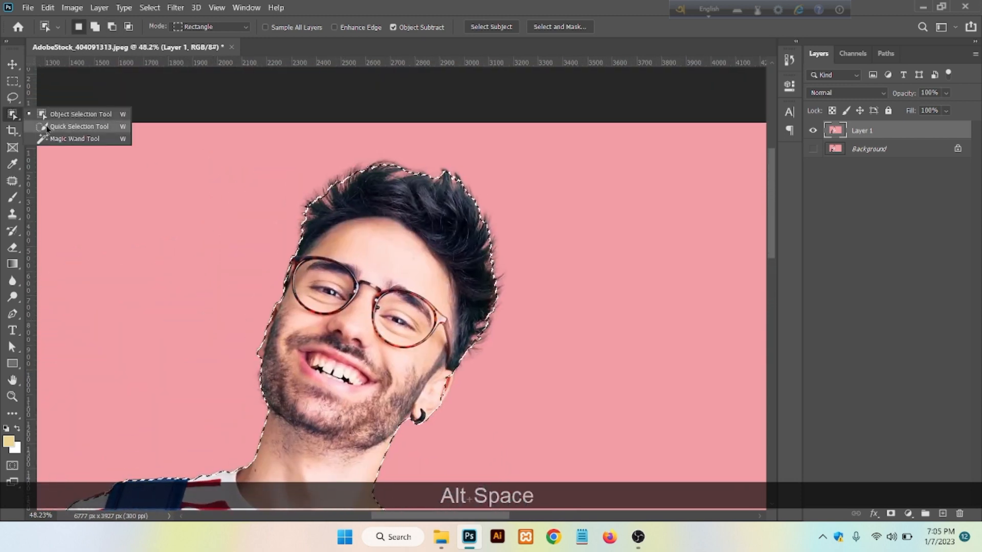
{"action": "left_click", "coordinate": [47, 130]}
{"action": "scroll", "coordinate": [287, 201], "scroll_direction": "up", "scroll_amount": 2}
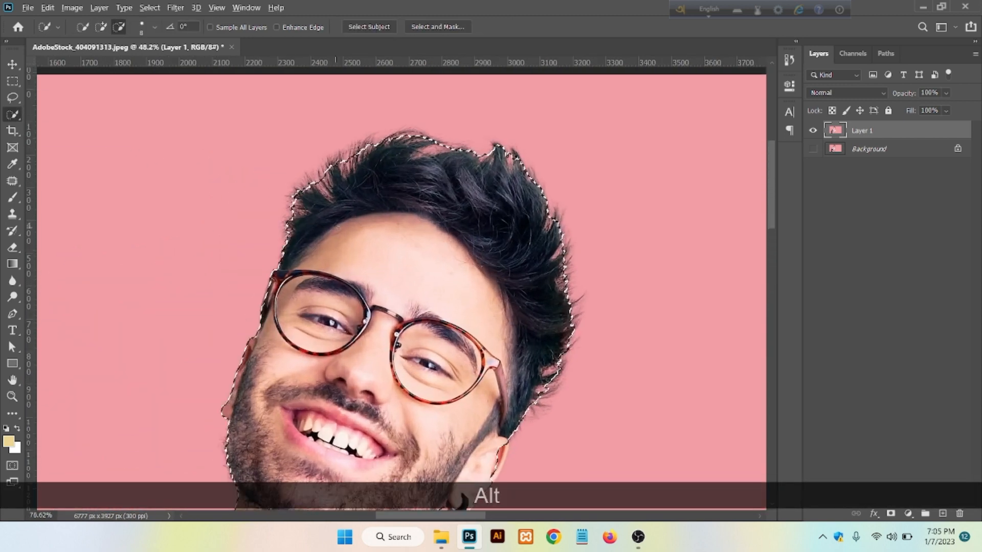
{"action": "key", "text": "bracketright"}
{"action": "key", "text": "bracketright"}
{"action": "key", "text": "bracketright"}
{"action": "key", "text": "bracketright"}
{"action": "key", "text": "bracketright"}
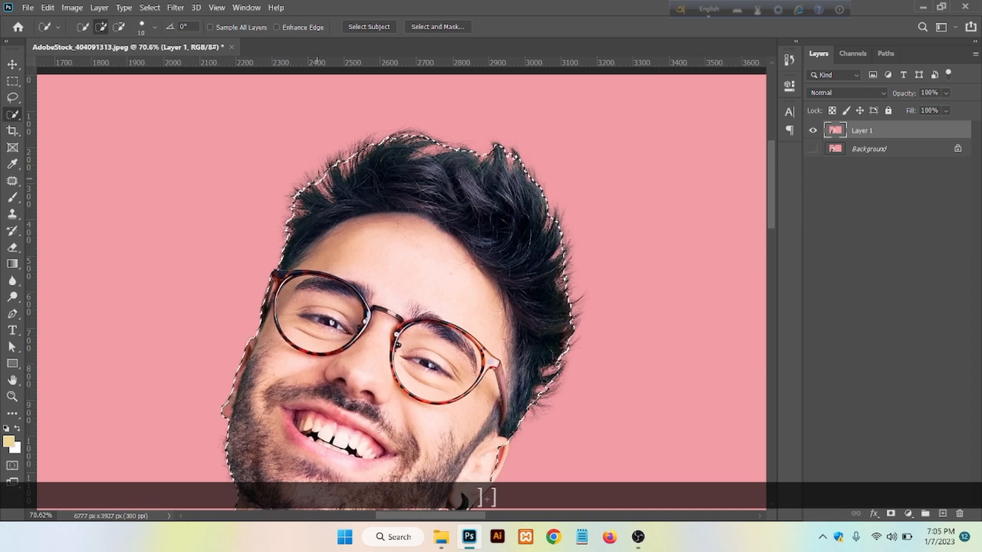
{"action": "key", "text": "bracketright"}
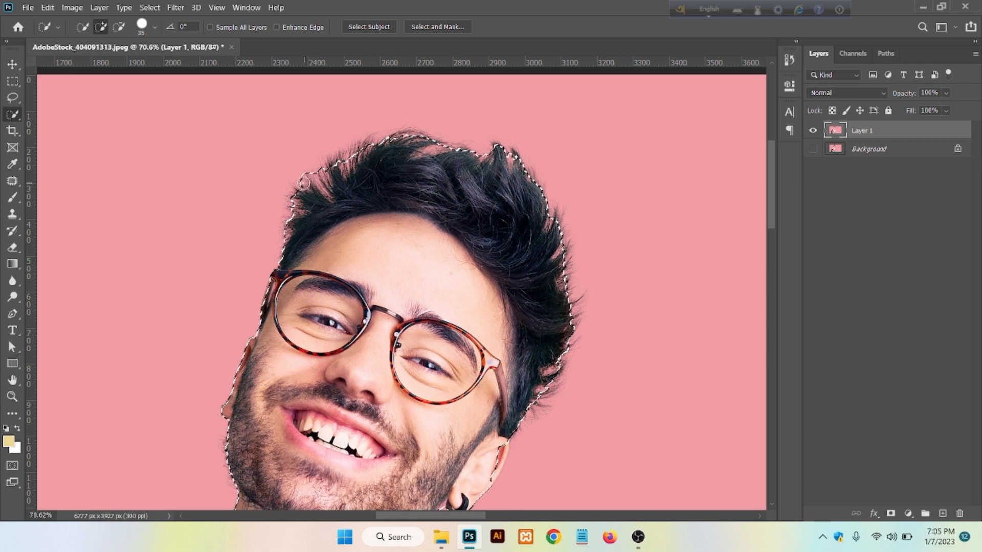
{"action": "mouse_move", "coordinate": [332, 178]}
{"action": "left_mouse_down"}
{"action": "mouse_move", "coordinate": [358, 145]}
{"action": "mouse_move", "coordinate": [392, 147]}
{"action": "mouse_move", "coordinate": [413, 130]}
{"action": "mouse_move", "coordinate": [484, 168]}
{"action": "mouse_move", "coordinate": [505, 154]}
{"action": "left_mouse_up"}
Refine the selection around the ear and side hair, adding the ear edge and subtracting the background just above it
{"action": "key", "text": "space"}
{"action": "left_click_drag", "start_coordinate": [473, 350], "coordinate": [452, 269]}
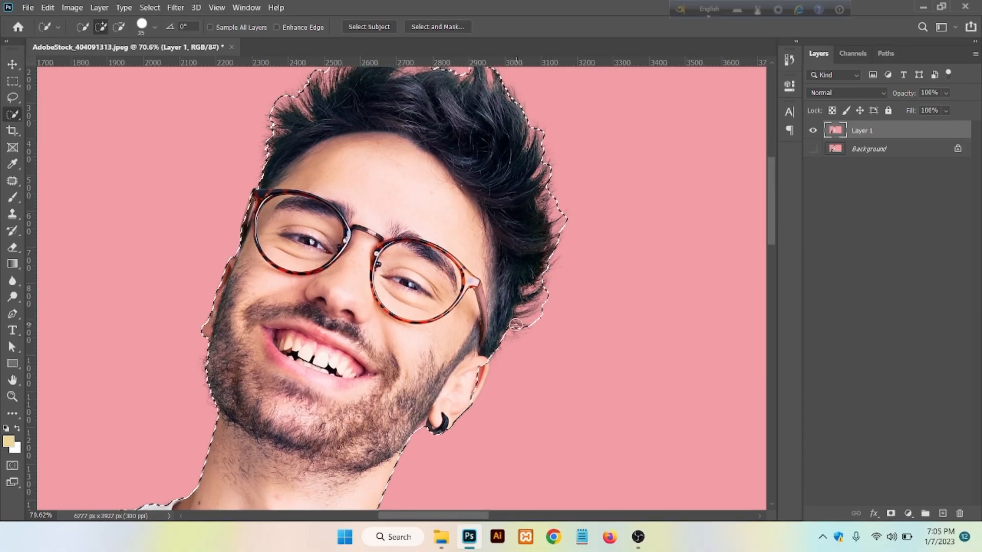
{"action": "key", "text": "space"}
{"action": "left_click_drag", "start_coordinate": [516, 328], "coordinate": [505, 210]}
{"action": "left_click", "coordinate": [468, 252]}
{"action": "left_click", "coordinate": [497, 242], "text": "alt"}
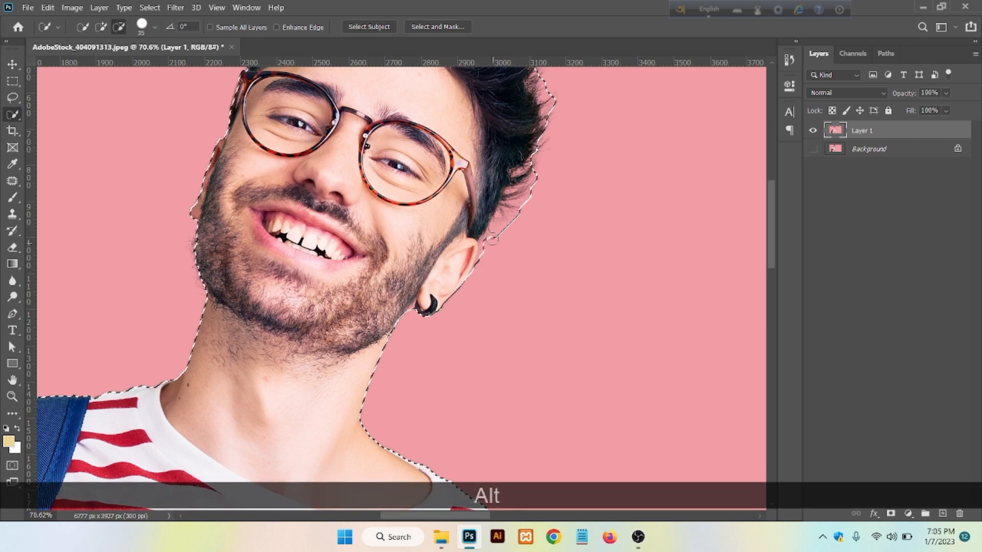
{"action": "key", "text": "space"}
{"action": "left_click_drag", "start_coordinate": [503, 221], "coordinate": [514, 91]}
{"action": "key", "text": "super"}
{"action": "key", "text": "super"}
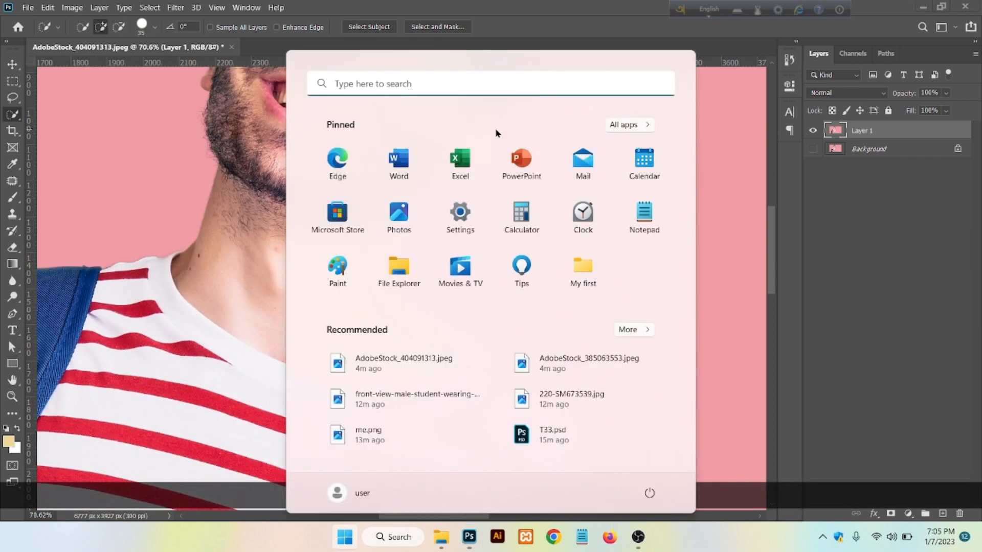
{"action": "key", "text": "alt"}
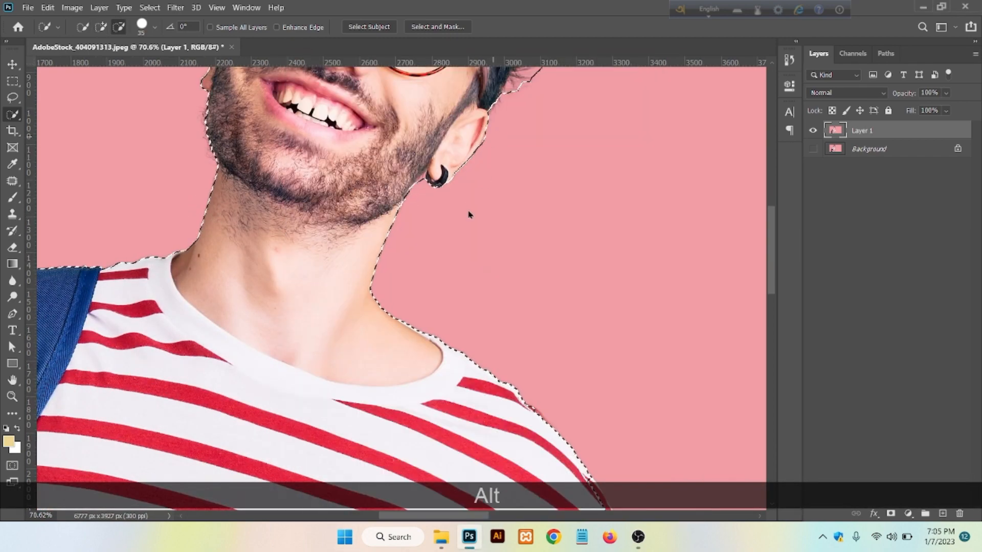
Subtract the background gap between the bent arm and shirt from the selection, and turn the selection into a layer mask on Layer 1
{"action": "key", "text": "space"}
{"action": "left_click_drag", "start_coordinate": [379, 435], "coordinate": [340, 301]}
{"action": "left_click", "coordinate": [332, 303], "text": "alt"}
{"action": "key", "text": "space"}
{"action": "left_click_drag", "start_coordinate": [349, 354], "coordinate": [332, 204]}
{"action": "left_click", "coordinate": [394, 280], "text": "alt"}
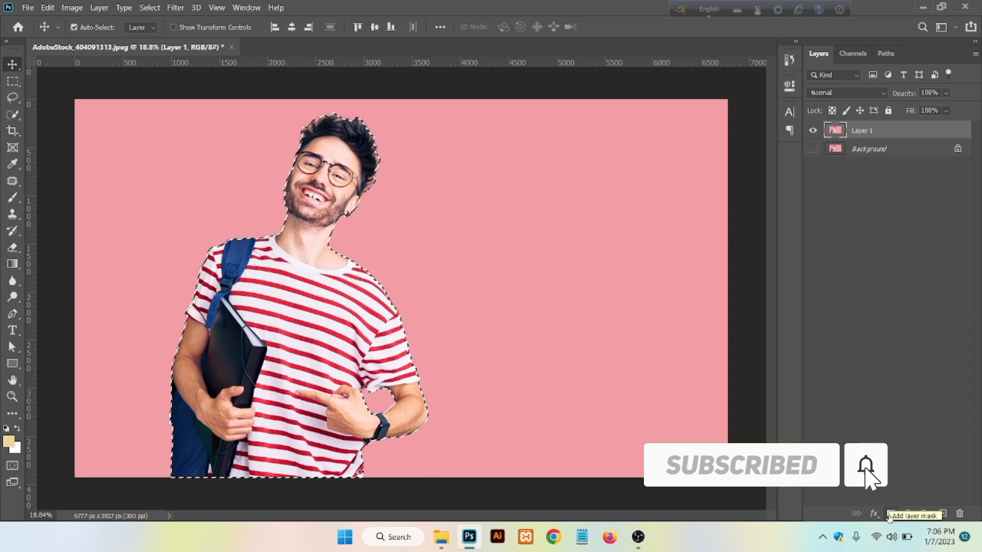
{"action": "left_click", "coordinate": [890, 514]}
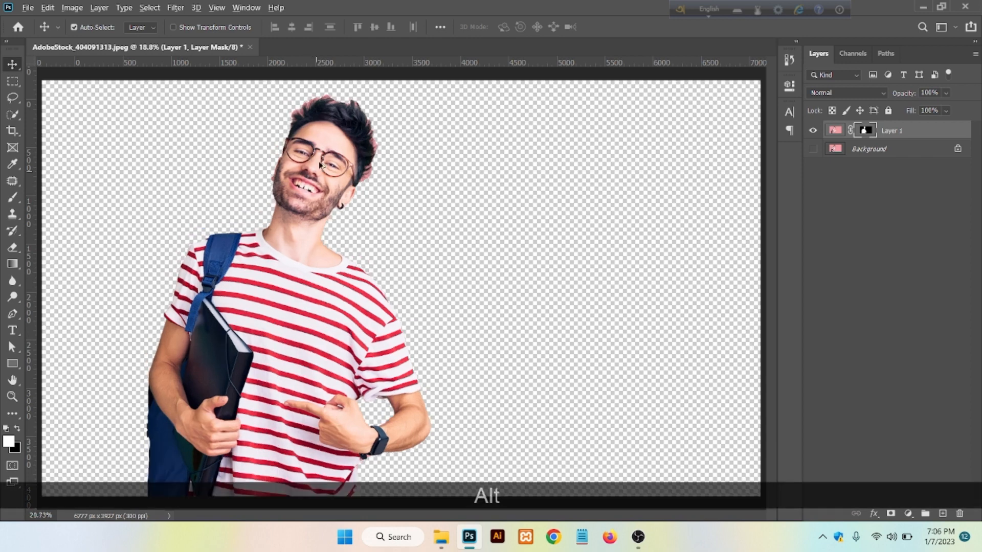
Open the Select and Mask workspace for Layer 1's mask
{"action": "scroll", "coordinate": [597, 238], "scroll_direction": "up", "scroll_amount": 2}
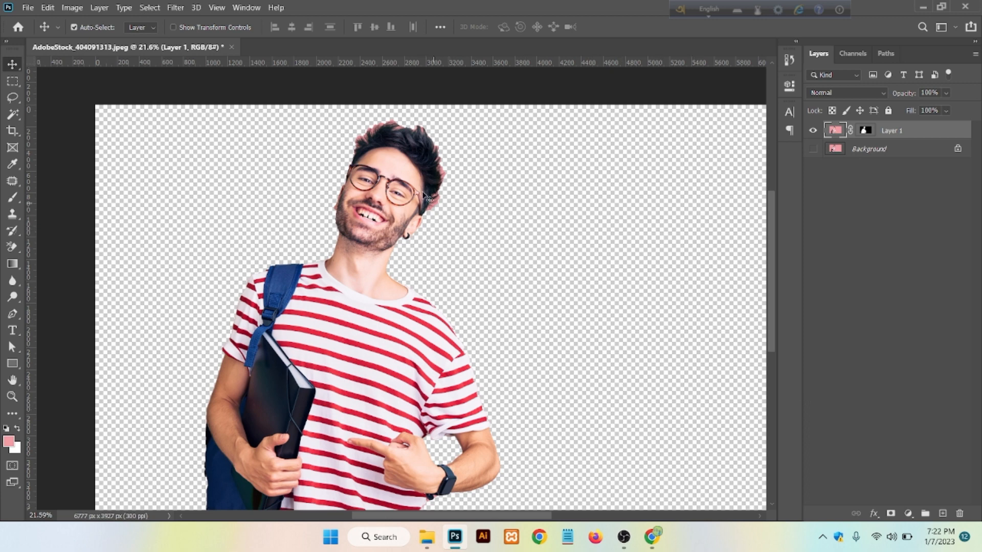
{"action": "scroll", "coordinate": [379, 162], "scroll_direction": "up", "scroll_amount": 5, "text": "alt"}
{"action": "scroll", "coordinate": [379, 162], "scroll_direction": "up", "scroll_amount": 2, "text": "alt"}
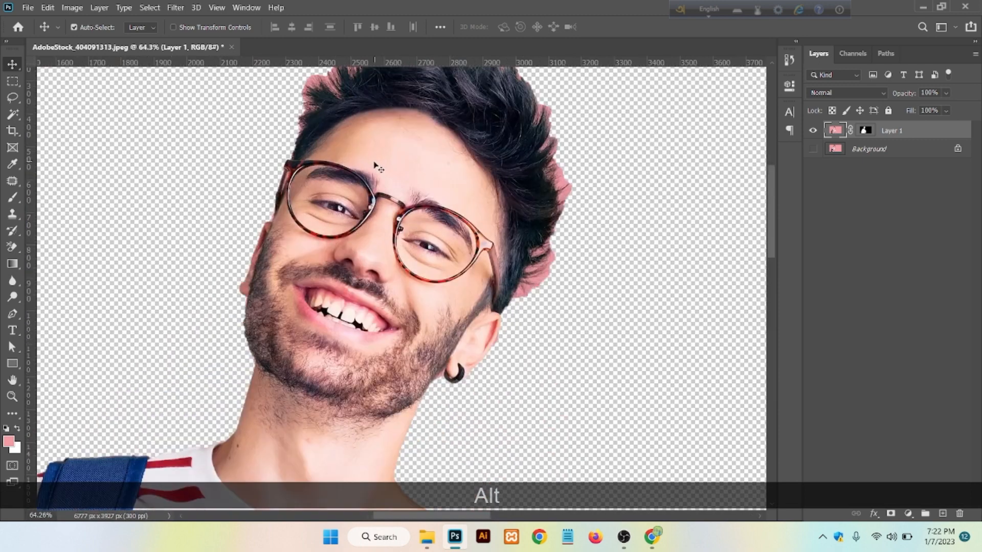
{"action": "left_click_drag", "start_coordinate": [380, 162], "coordinate": [367, 243]}
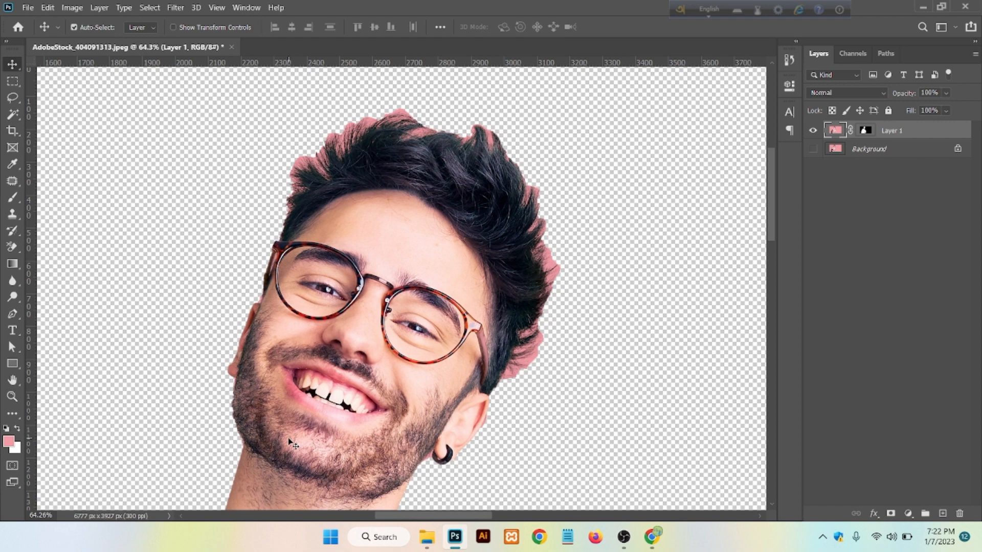
{"action": "right_click", "coordinate": [866, 132]}
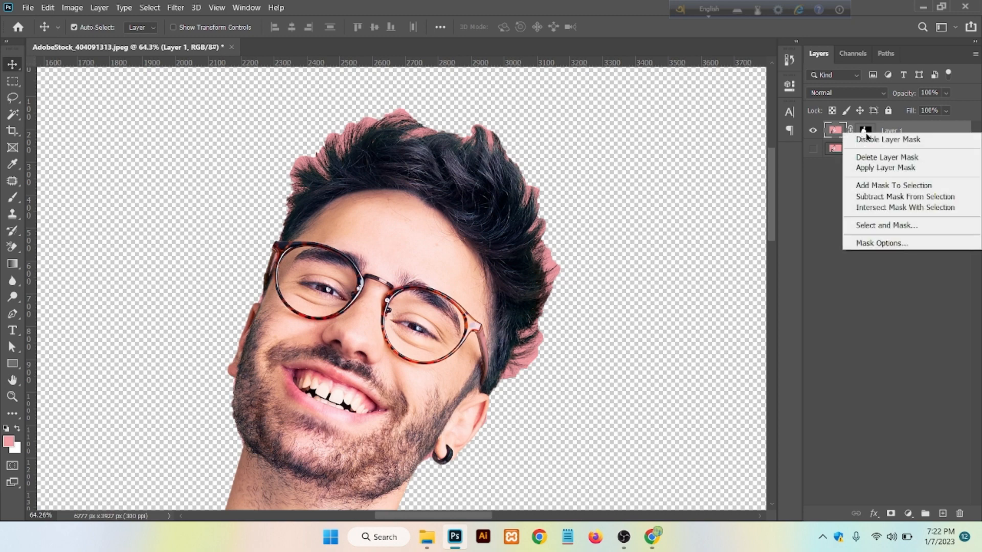
{"action": "left_click", "coordinate": [879, 225]}
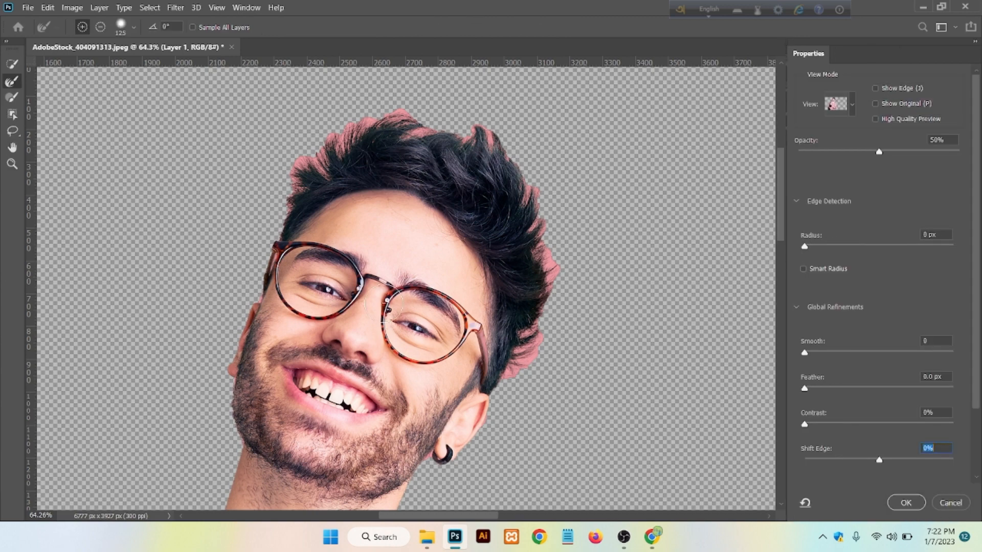
Set the mask preview to On Layers with High Quality Preview enabled
{"action": "key", "text": "alt"}
{"action": "key", "text": "alt"}
{"action": "key", "text": "space"}
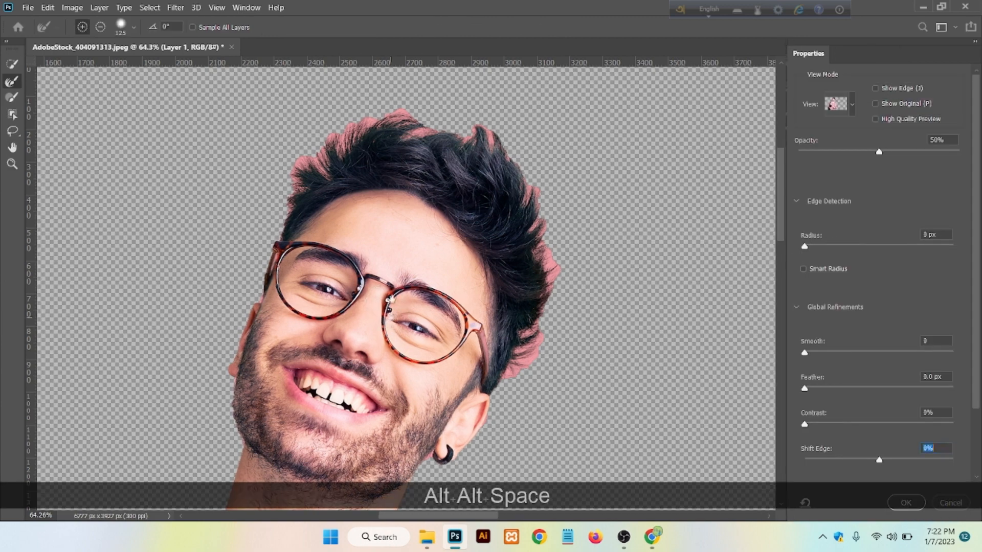
{"action": "left_click_drag", "start_coordinate": [391, 316], "coordinate": [366, 292]}
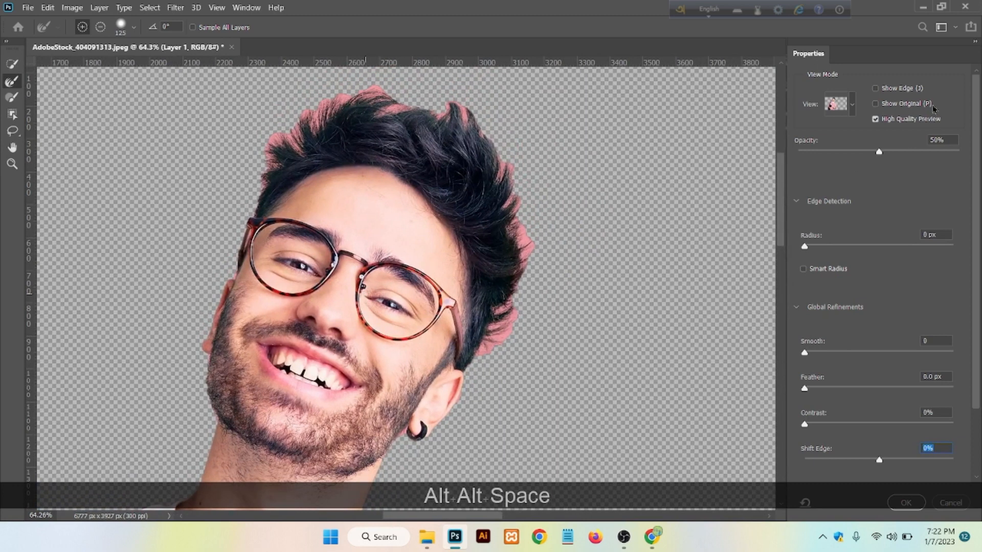
{"action": "left_click", "coordinate": [851, 106]}
{"action": "left_click", "coordinate": [844, 108]}
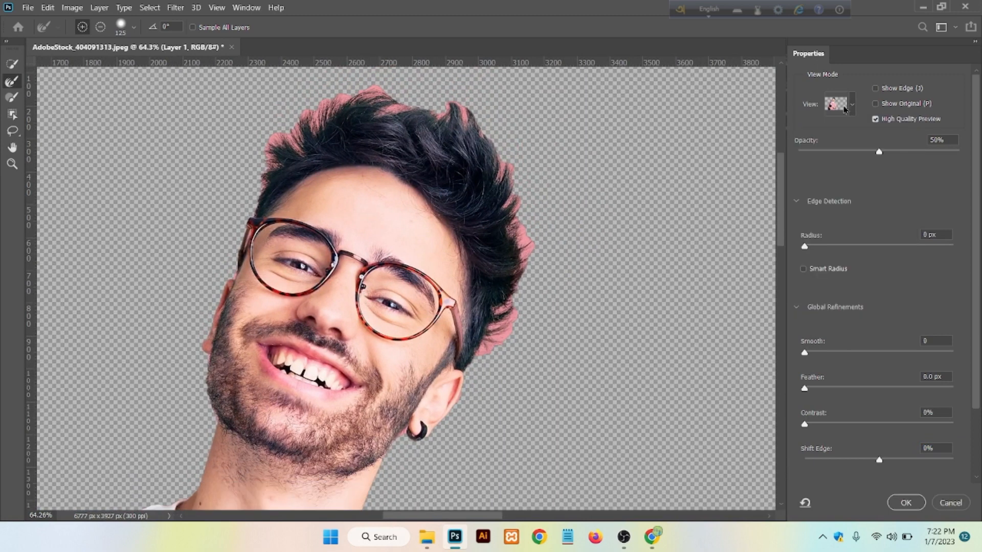
{"action": "left_click", "coordinate": [852, 107]}
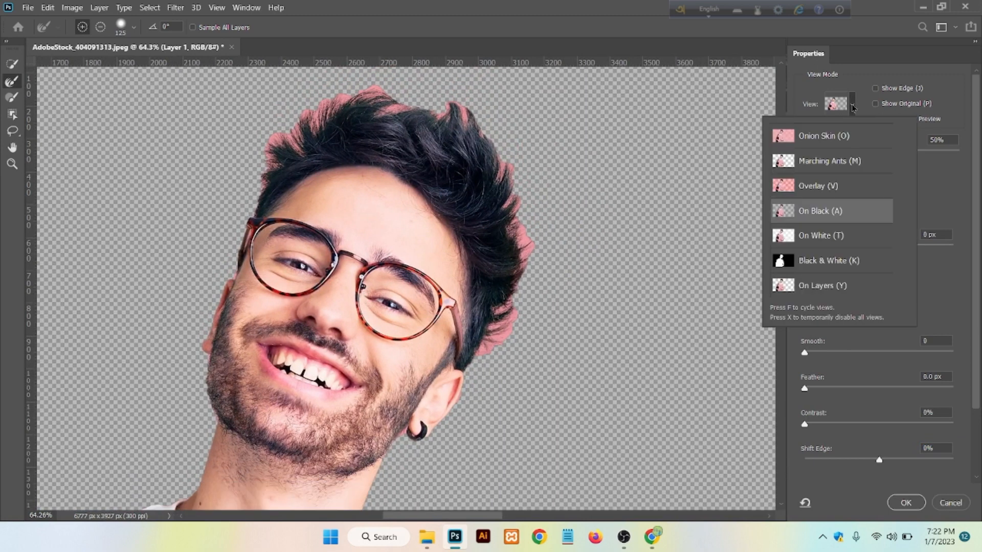
{"action": "left_click", "coordinate": [801, 145]}
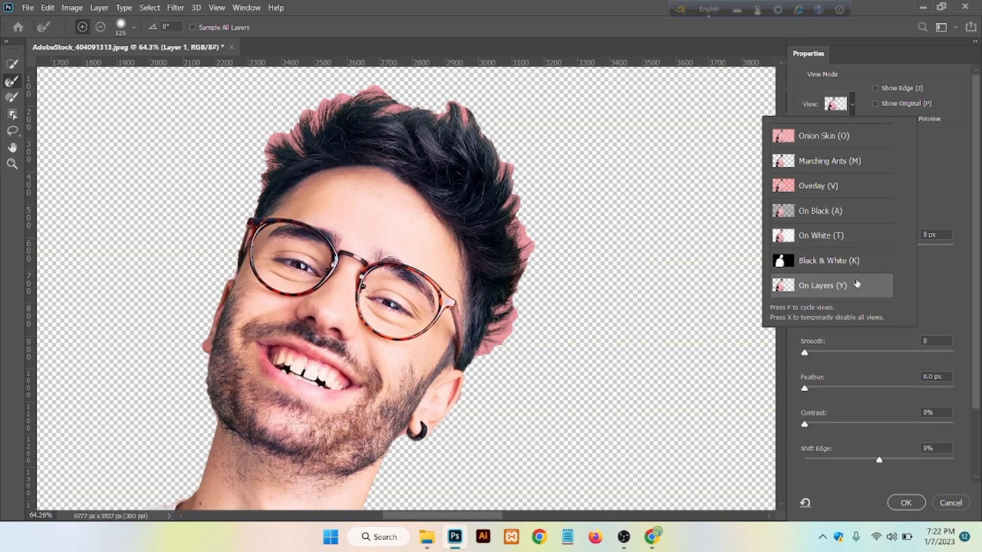
{"action": "left_click", "coordinate": [942, 186]}
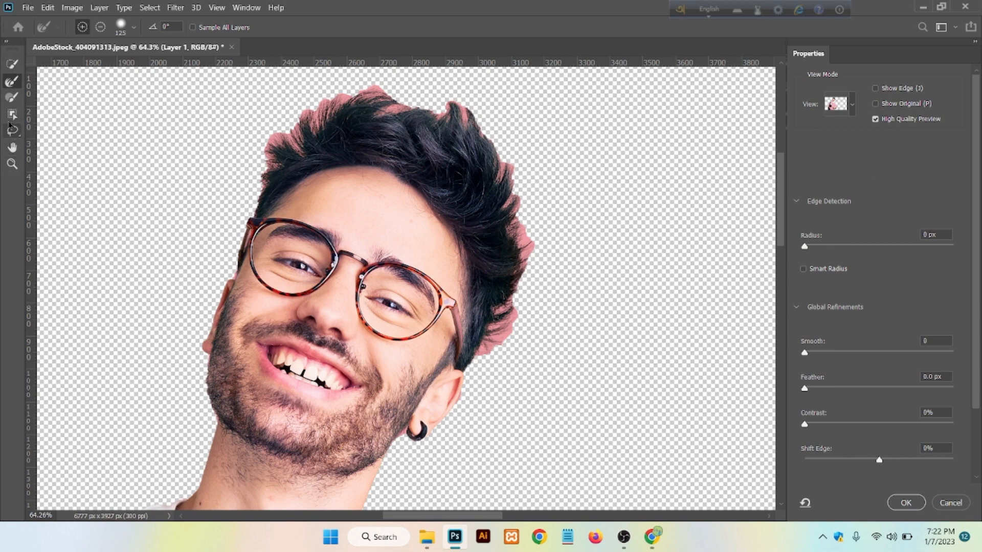
Brush the Refine Edge Brush along the whole hairline, from the forehead side over the top and down to the ear, removing the pink fringe
{"action": "left_click", "coordinate": [13, 82]}
{"action": "scroll", "coordinate": [112, 72], "scroll_direction": "up", "scroll_amount": 2}
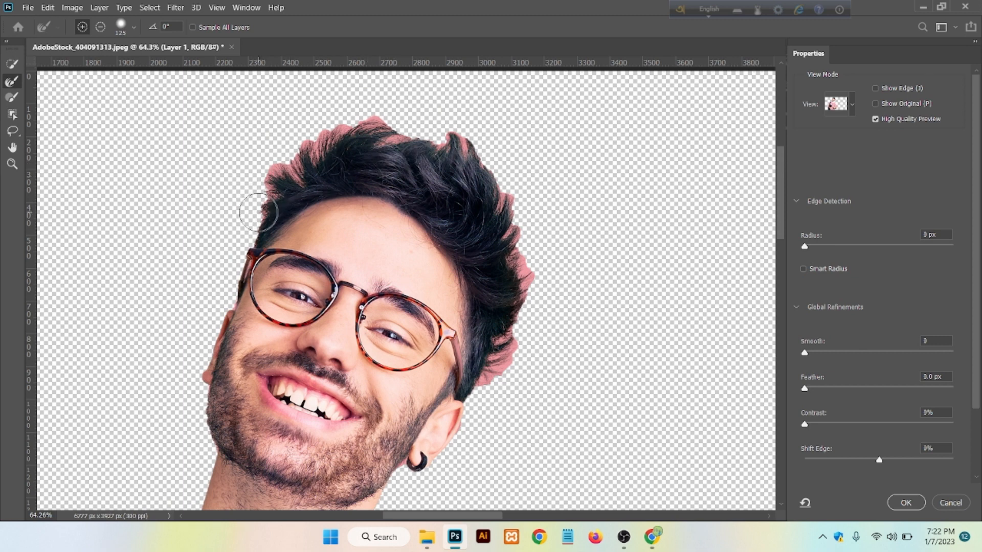
{"action": "mouse_move", "coordinate": [258, 212]}
{"action": "left_mouse_down"}
{"action": "mouse_move", "coordinate": [276, 169]}
{"action": "mouse_move", "coordinate": [268, 192]}
{"action": "mouse_move", "coordinate": [331, 137]}
{"action": "mouse_move", "coordinate": [311, 148]}
{"action": "left_mouse_up"}
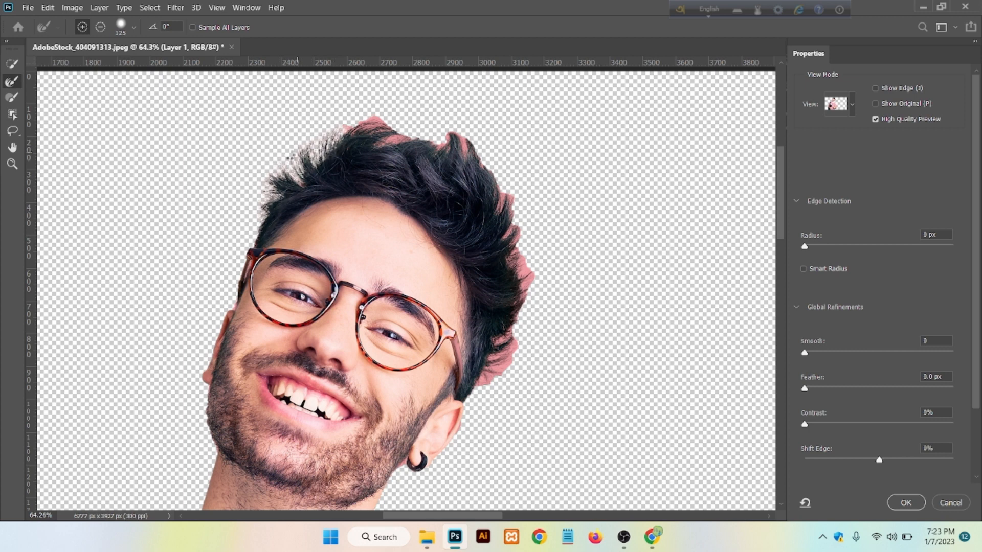
{"action": "scroll", "coordinate": [340, 171], "scroll_direction": "up", "scroll_amount": 2}
{"action": "mouse_move", "coordinate": [340, 170]}
{"action": "left_mouse_down"}
{"action": "mouse_move", "coordinate": [402, 175]}
{"action": "mouse_move", "coordinate": [374, 166]}
{"action": "mouse_move", "coordinate": [389, 165]}
{"action": "mouse_move", "coordinate": [404, 179]}
{"action": "mouse_move", "coordinate": [391, 181]}
{"action": "mouse_move", "coordinate": [480, 188]}
{"action": "mouse_move", "coordinate": [511, 252]}
{"action": "left_mouse_up"}
{"action": "scroll", "coordinate": [516, 246], "scroll_direction": "down", "scroll_amount": 3}
{"action": "scroll", "coordinate": [517, 246], "scroll_direction": "down", "scroll_amount": 1}
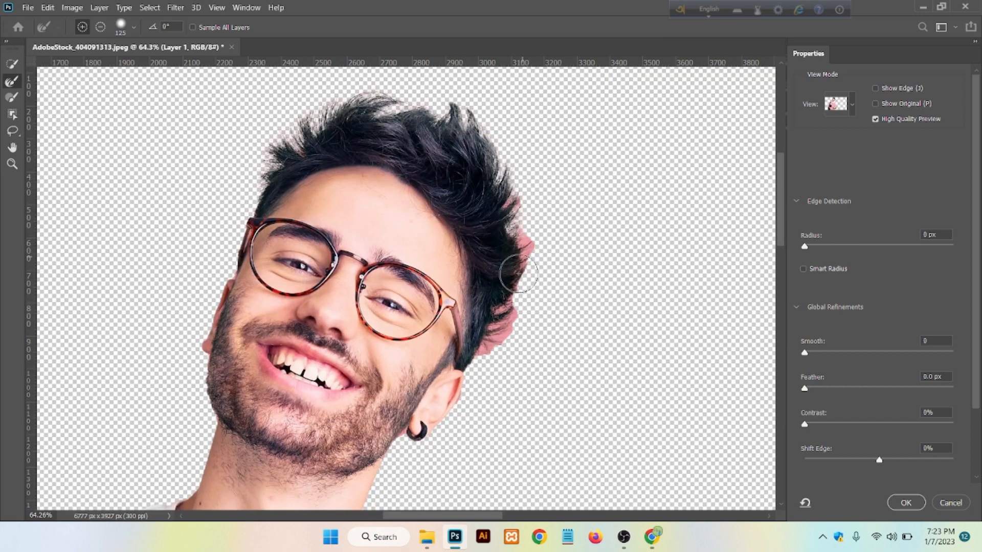
{"action": "scroll", "coordinate": [511, 281], "scroll_direction": "down", "scroll_amount": 1}
{"action": "scroll", "coordinate": [510, 282], "scroll_direction": "down", "scroll_amount": 1}
{"action": "left_click_drag", "start_coordinate": [510, 281], "coordinate": [490, 326]}
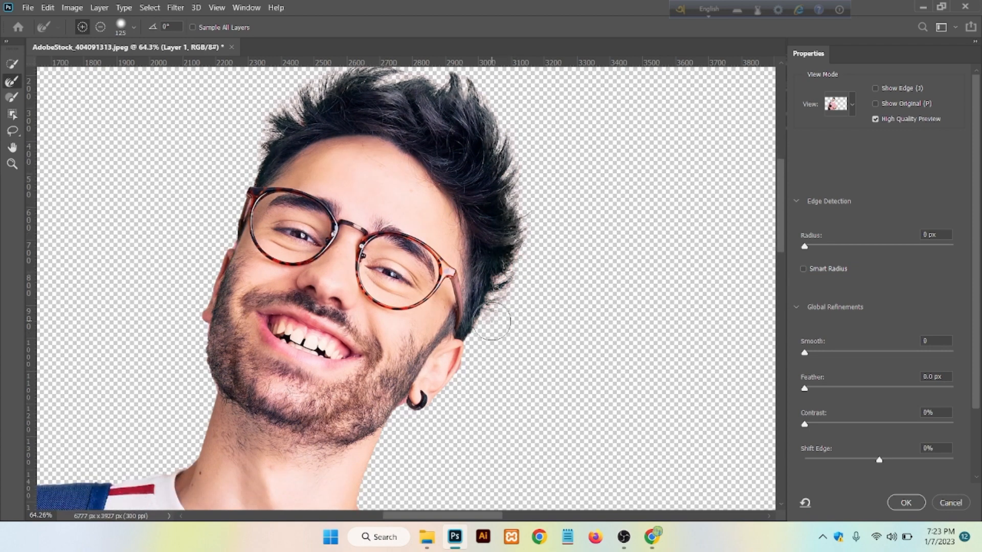
{"action": "key", "text": "alt"}
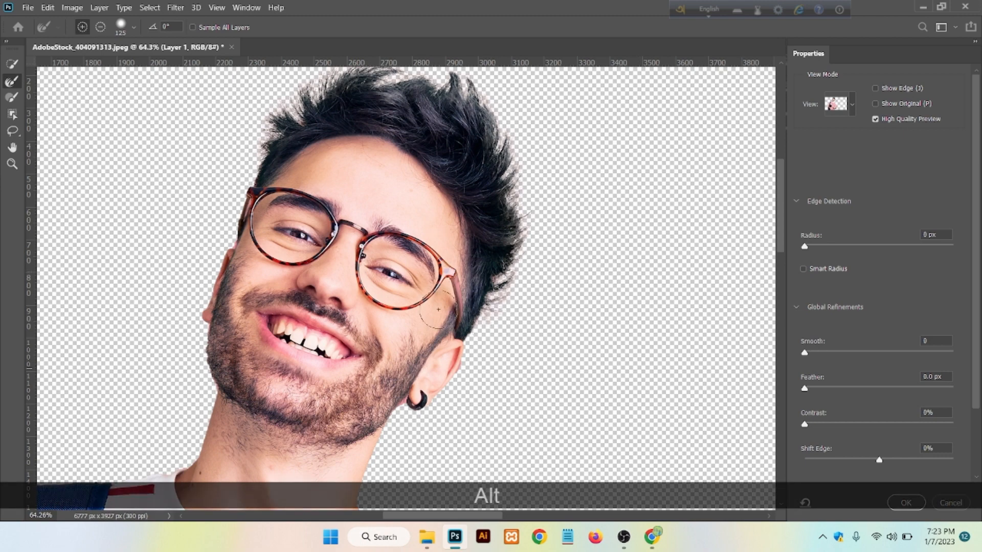
{"action": "scroll", "coordinate": [438, 309], "scroll_direction": "up", "scroll_amount": 1}
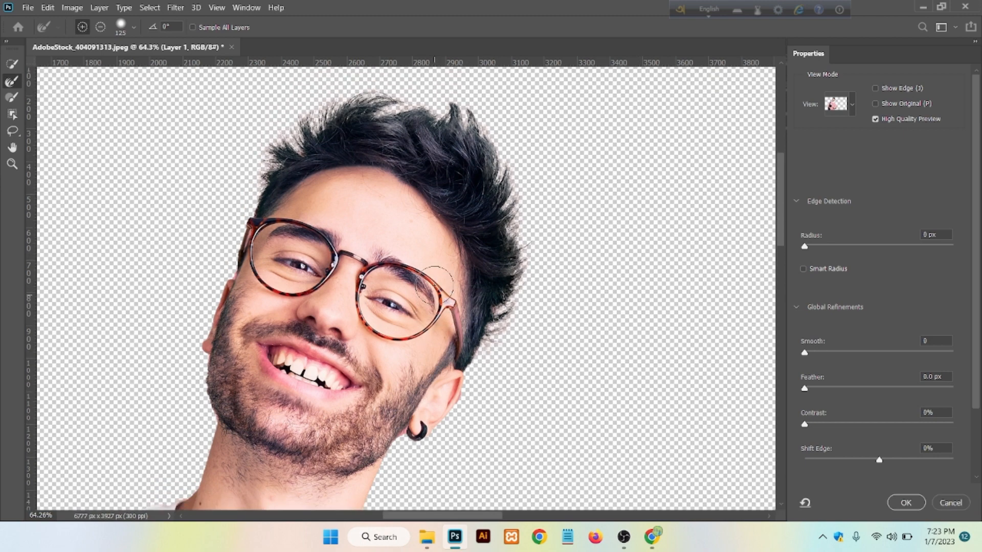
Set the mask's global refinements to Feather 0.5 px, Contrast 18% and Shift Edge -38%
{"action": "left_click", "coordinate": [809, 391]}
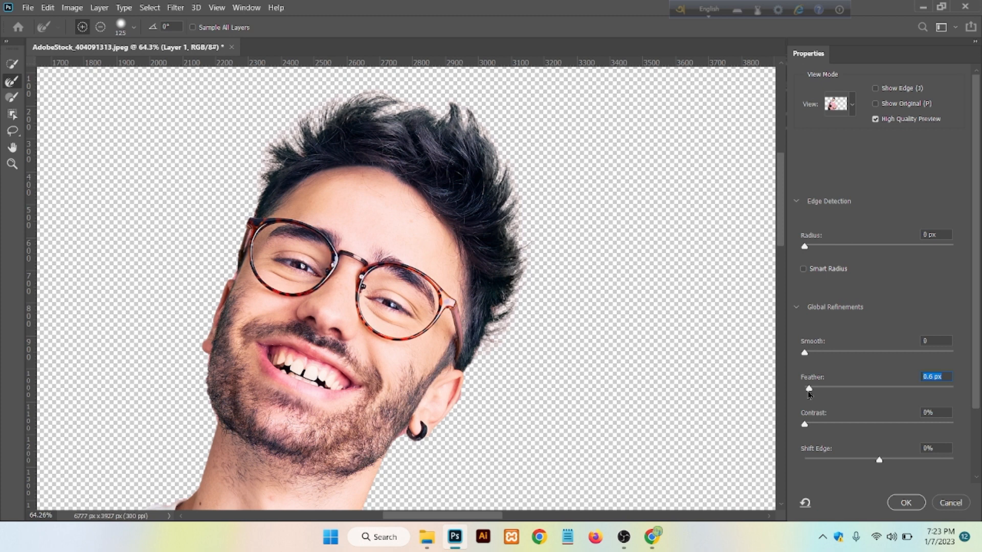
{"action": "key", "text": "Down"}
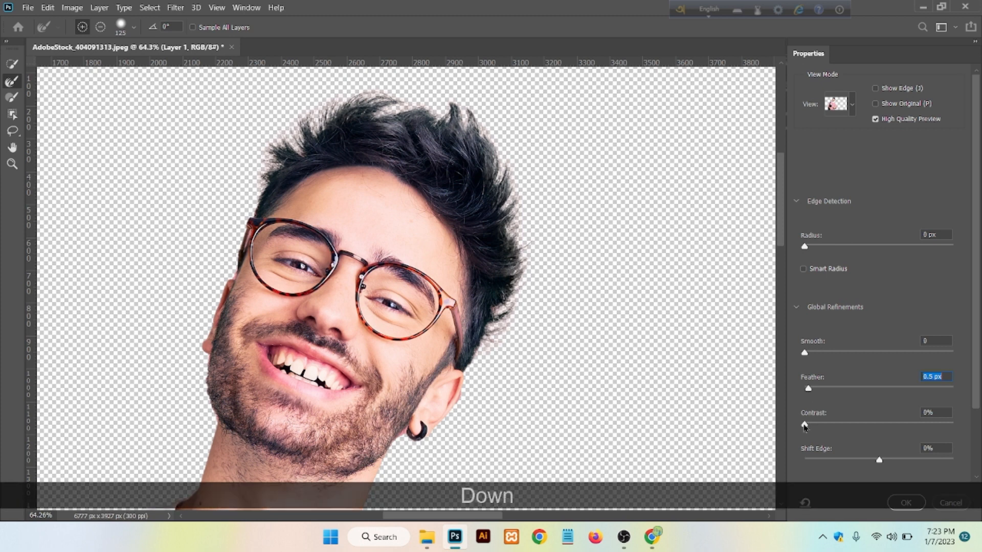
{"action": "left_click_drag", "start_coordinate": [804, 426], "coordinate": [834, 428]}
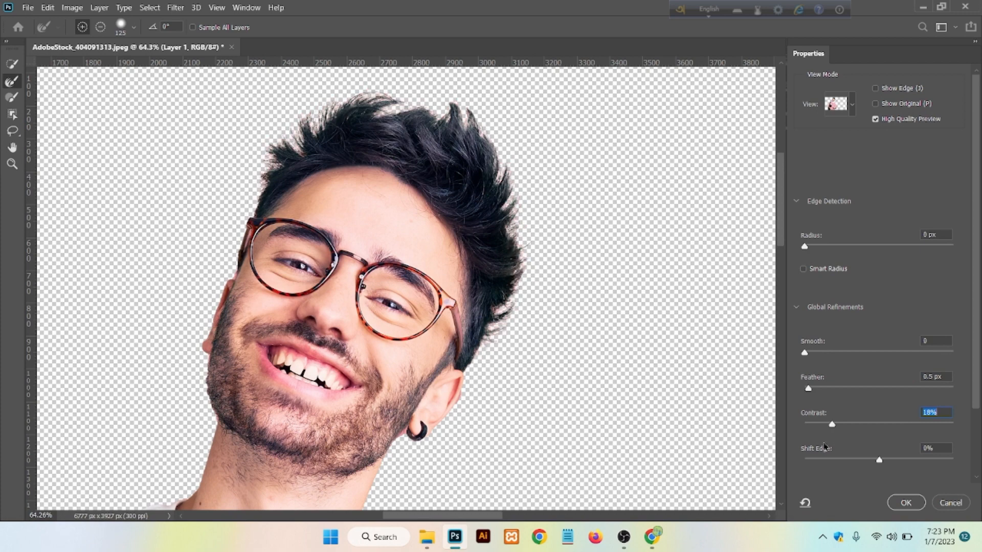
{"action": "left_click_drag", "start_coordinate": [868, 466], "coordinate": [852, 466]}
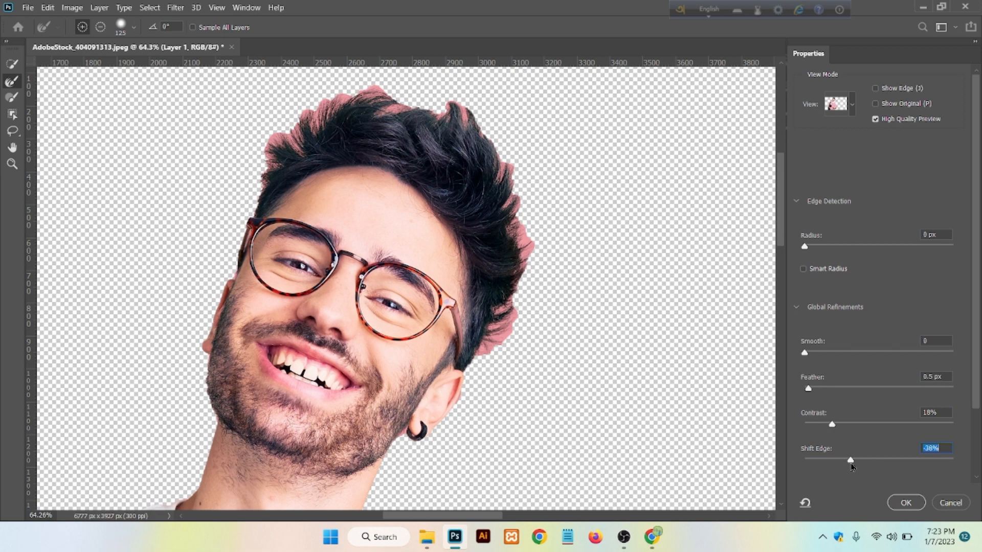
Check the mask in the Black & White view and apply the refinements to Layer 1's mask
{"action": "left_click", "coordinate": [852, 102]}
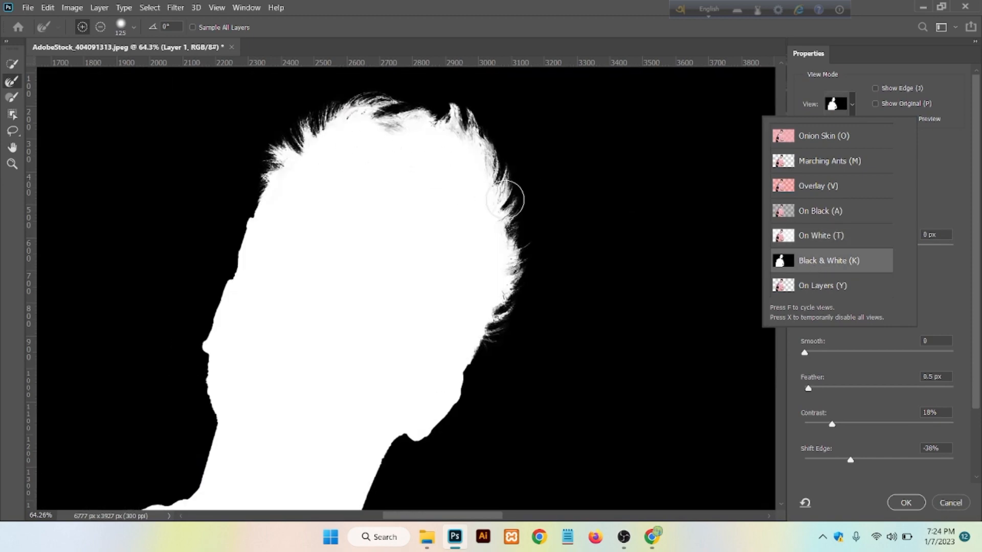
{"action": "left_click", "coordinate": [928, 175]}
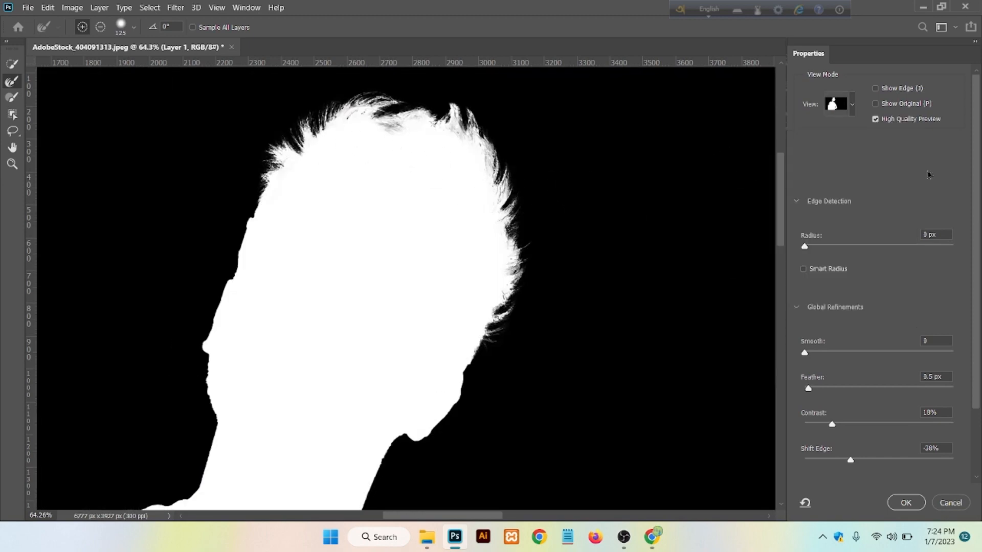
{"action": "left_click", "coordinate": [907, 503]}
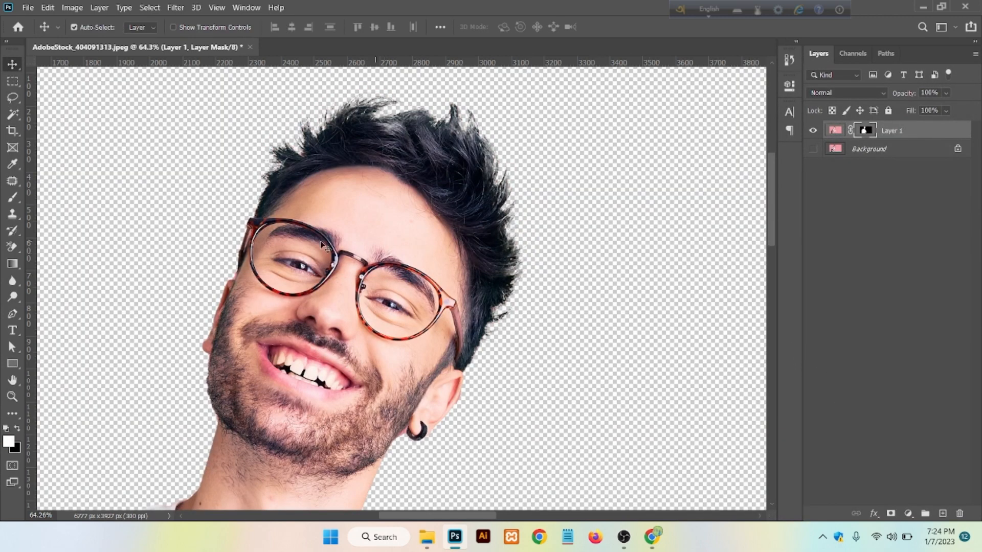
Add a Solid Color fill layer directly above the Background layer in dark brown 392829
{"action": "scroll", "coordinate": [664, 232], "scroll_direction": "down", "scroll_amount": 5}
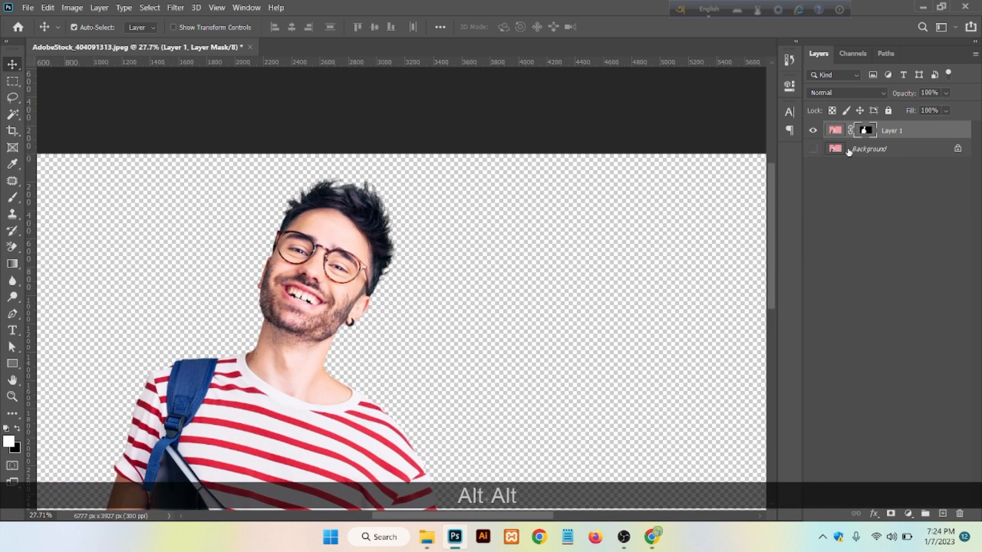
{"action": "left_click", "coordinate": [851, 150]}
{"action": "left_click", "coordinate": [906, 512]}
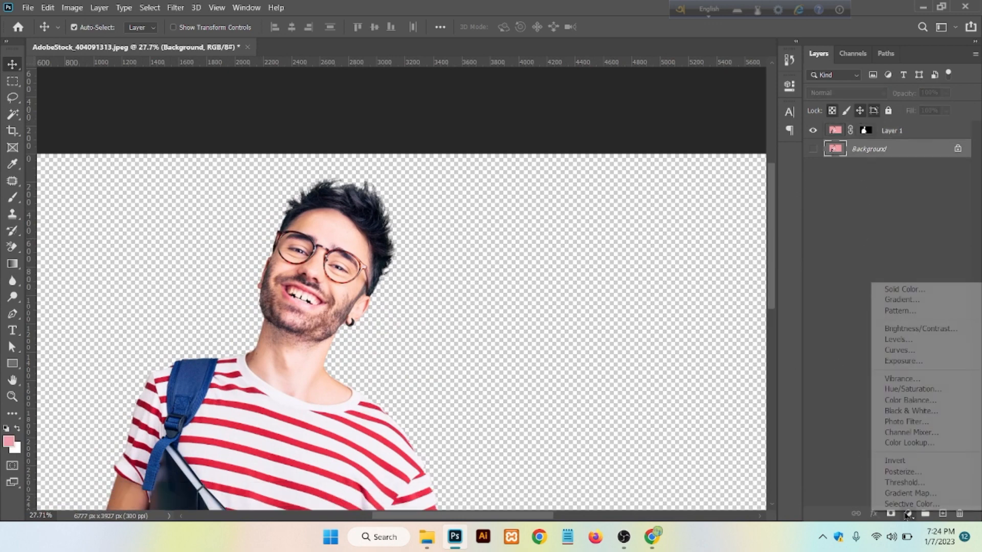
{"action": "left_click", "coordinate": [923, 290]}
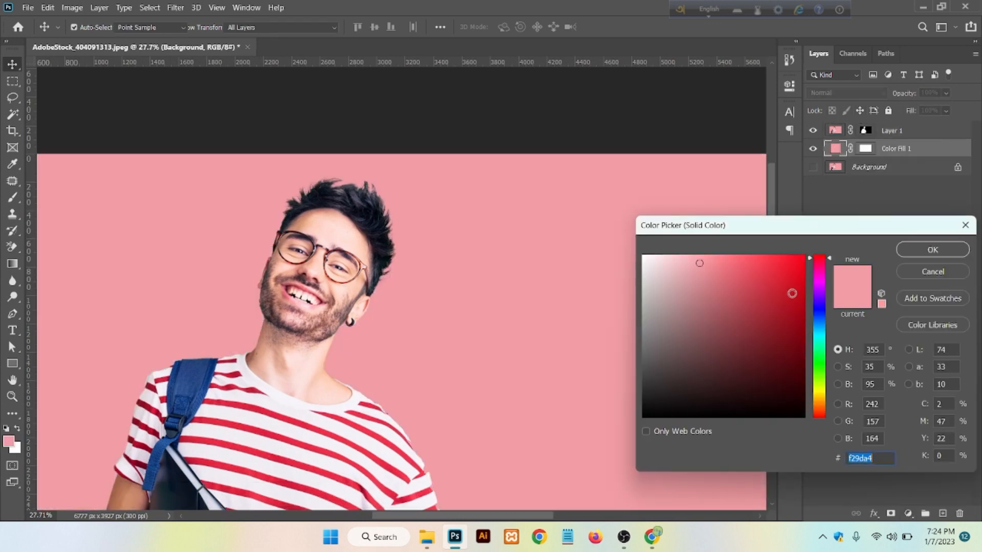
{"action": "left_click_drag", "start_coordinate": [724, 302], "coordinate": [691, 381]}
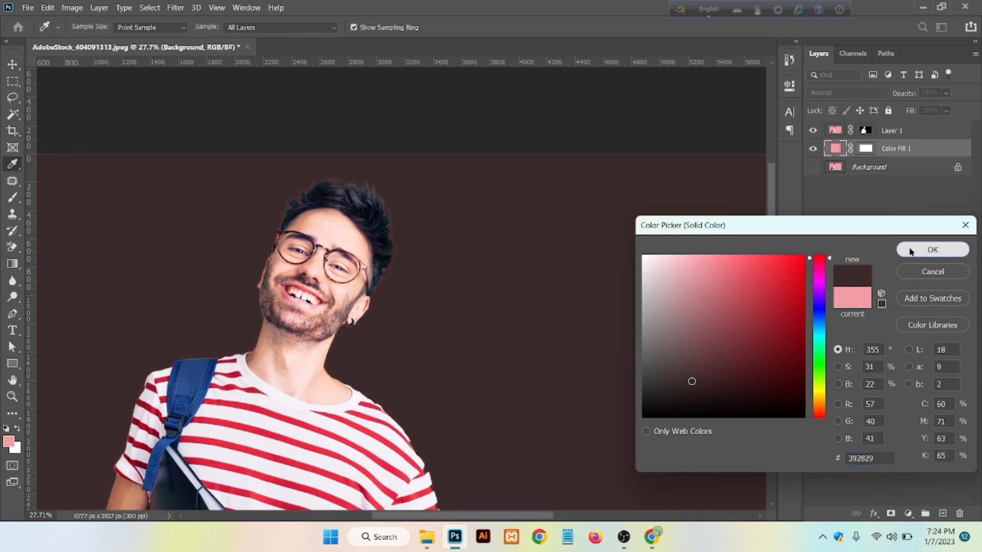
{"action": "left_click", "coordinate": [932, 249]}
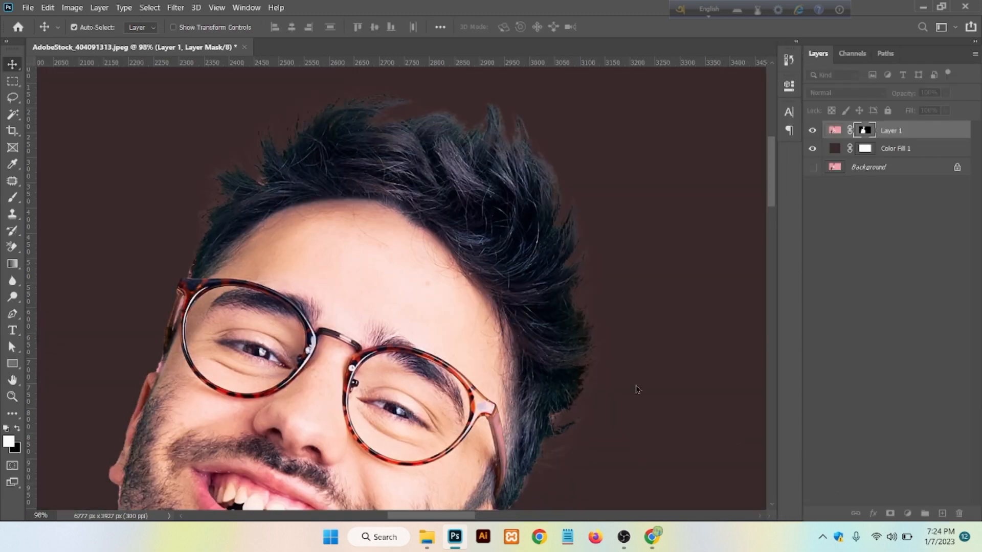
Inspect the hair edges against the dark fill, and change the solid color fill layer to light pink
{"action": "scroll", "coordinate": [636, 390], "scroll_direction": "down", "scroll_amount": 4}
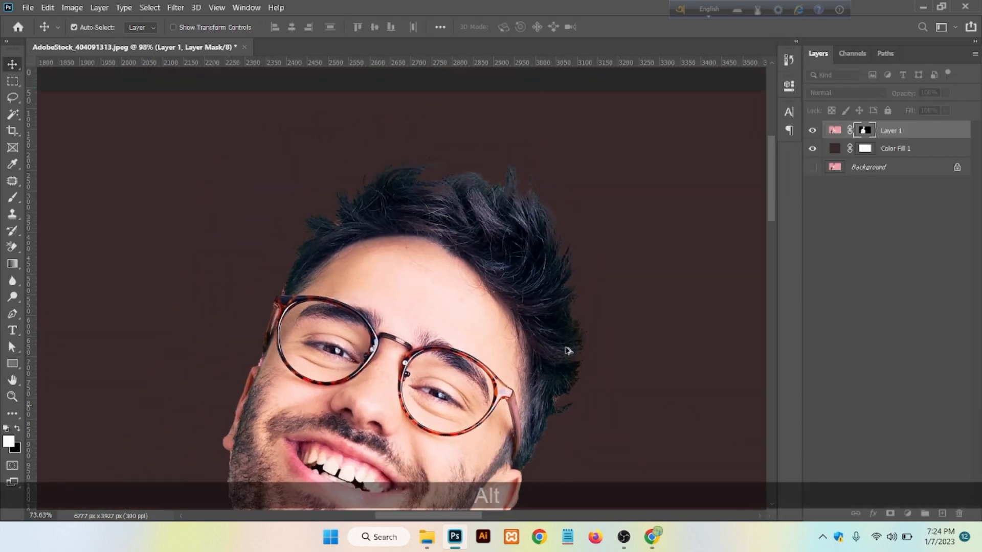
{"action": "key", "text": "ctrl"}
{"action": "key", "text": "ctrl+0"}
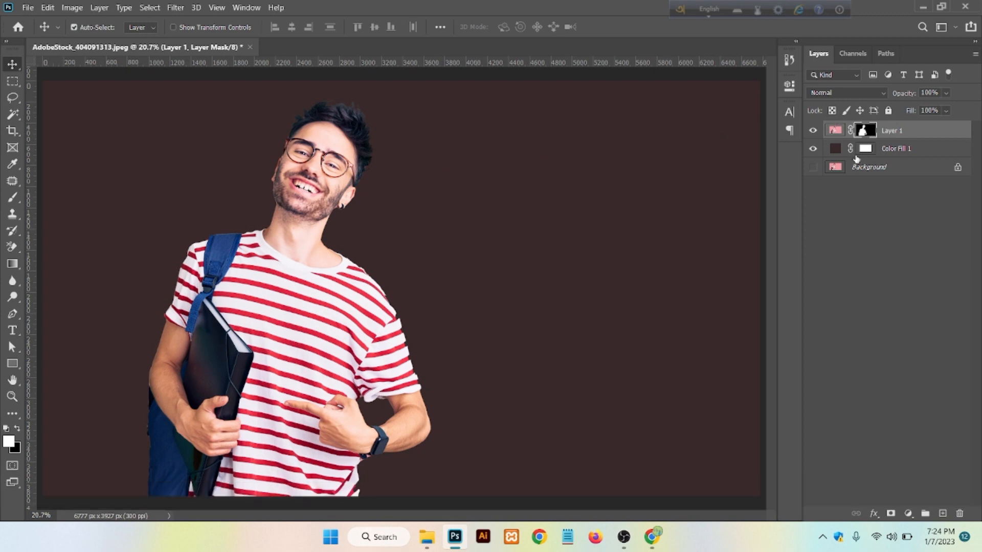
{"action": "double_click", "coordinate": [835, 149]}
{"action": "mouse_move", "coordinate": [711, 306]}
{"action": "left_mouse_down"}
{"action": "mouse_move", "coordinate": [707, 290]}
{"action": "mouse_move", "coordinate": [668, 258]}
{"action": "mouse_move", "coordinate": [642, 268]}
{"action": "mouse_move", "coordinate": [635, 325]}
{"action": "mouse_move", "coordinate": [680, 294]}
{"action": "mouse_move", "coordinate": [684, 262]}
{"action": "left_mouse_up"}
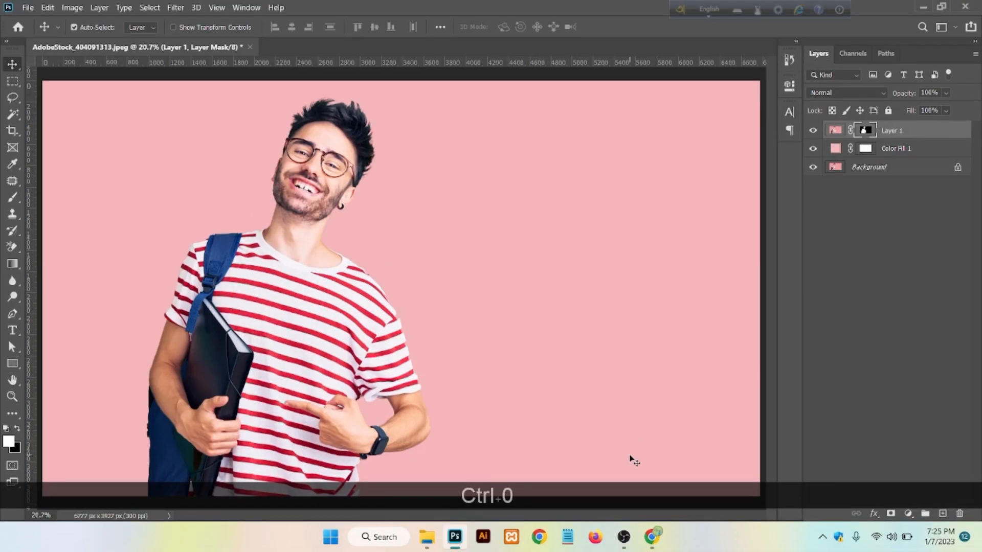